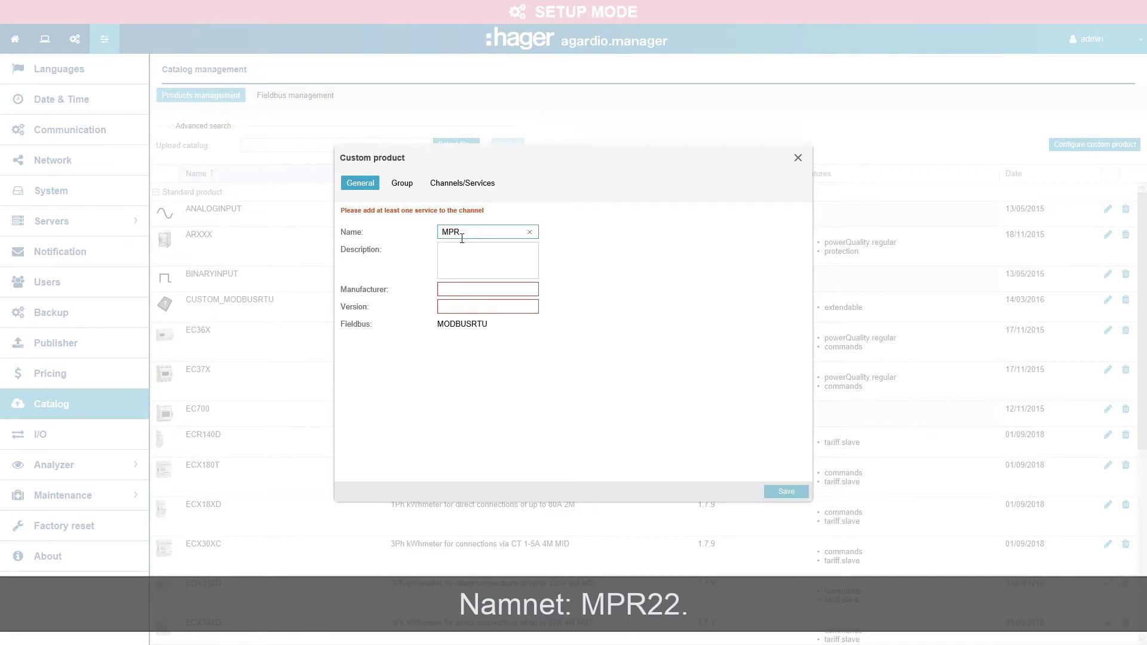
# - Fill in the custom product's general information: name MPR22, description Counter, manufacturer ENTES and version 1.0
pyautogui.write('22')
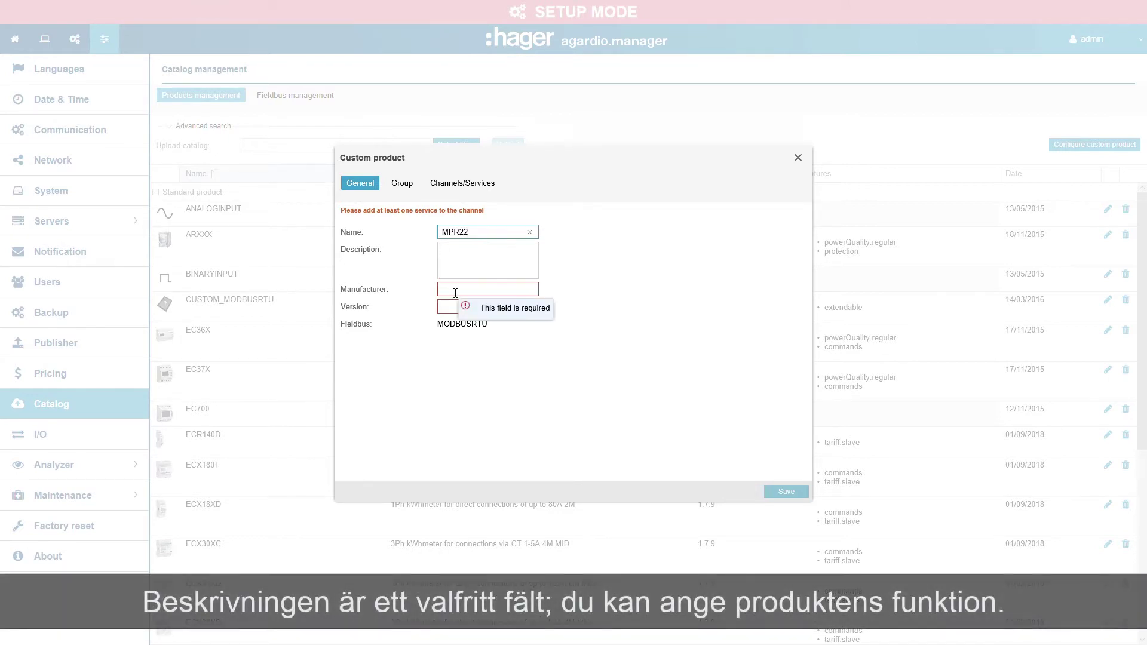
pyautogui.click(511, 251)
pyautogui.write('Counter')
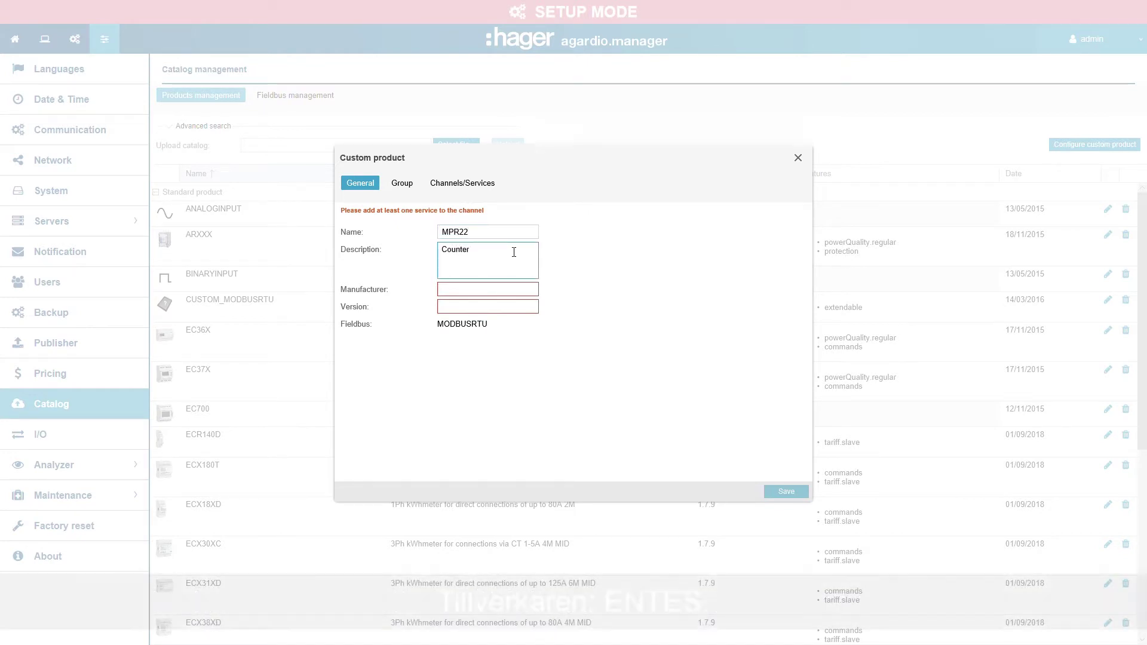
pyautogui.click(452, 295)
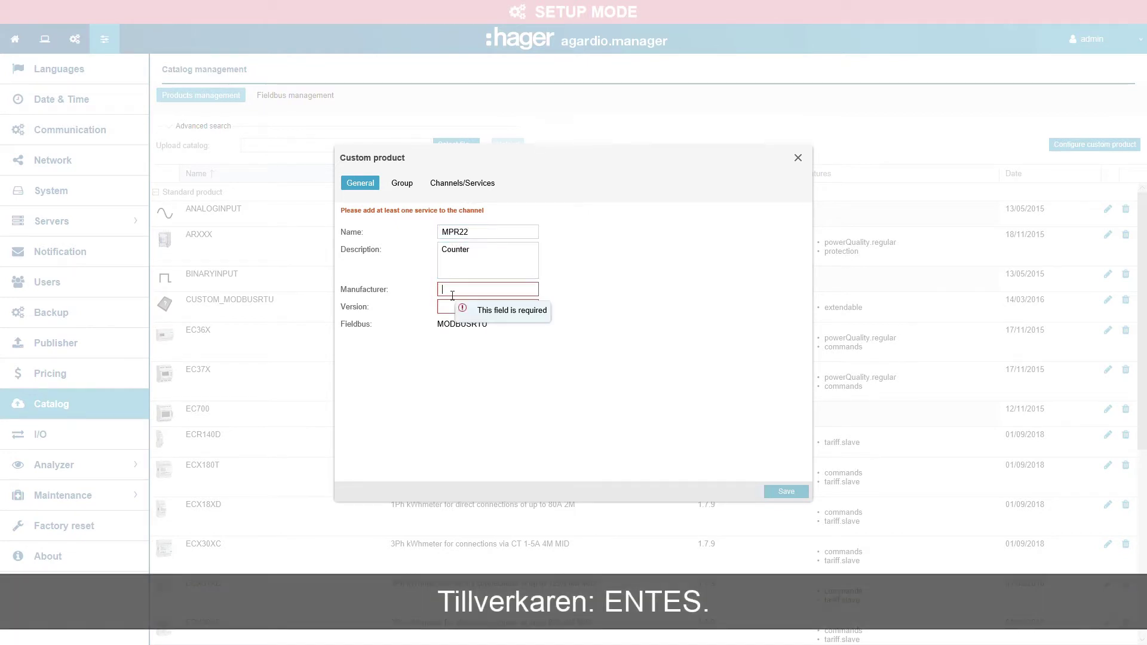
pyautogui.write('ENTE')
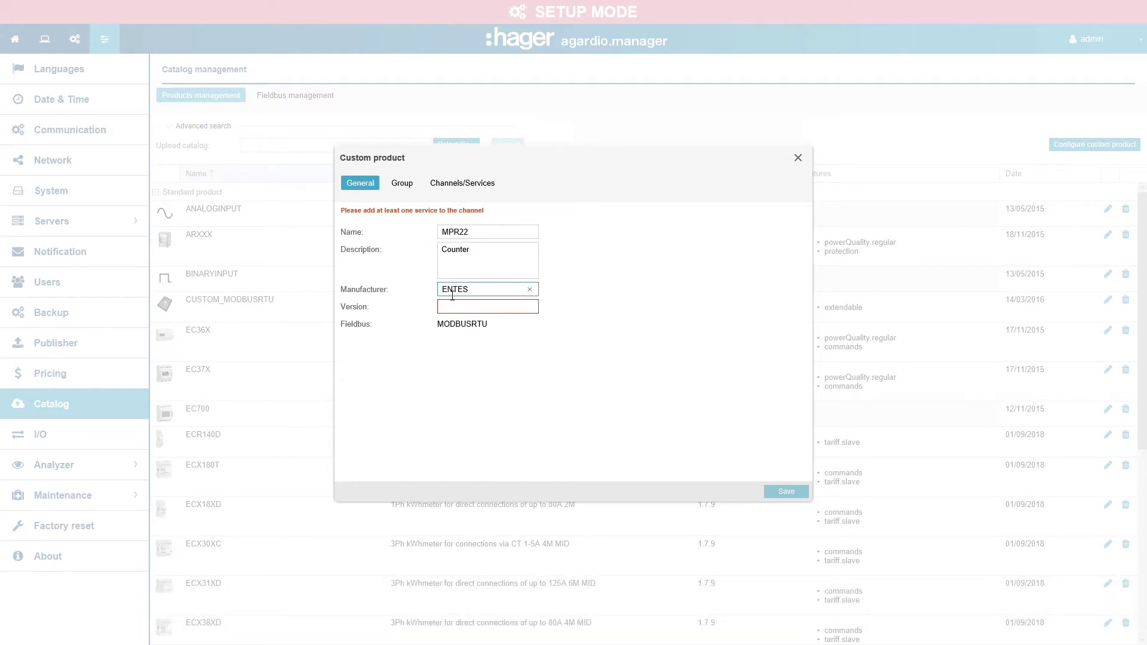
pyautogui.write('S')
pyautogui.click(455, 311)
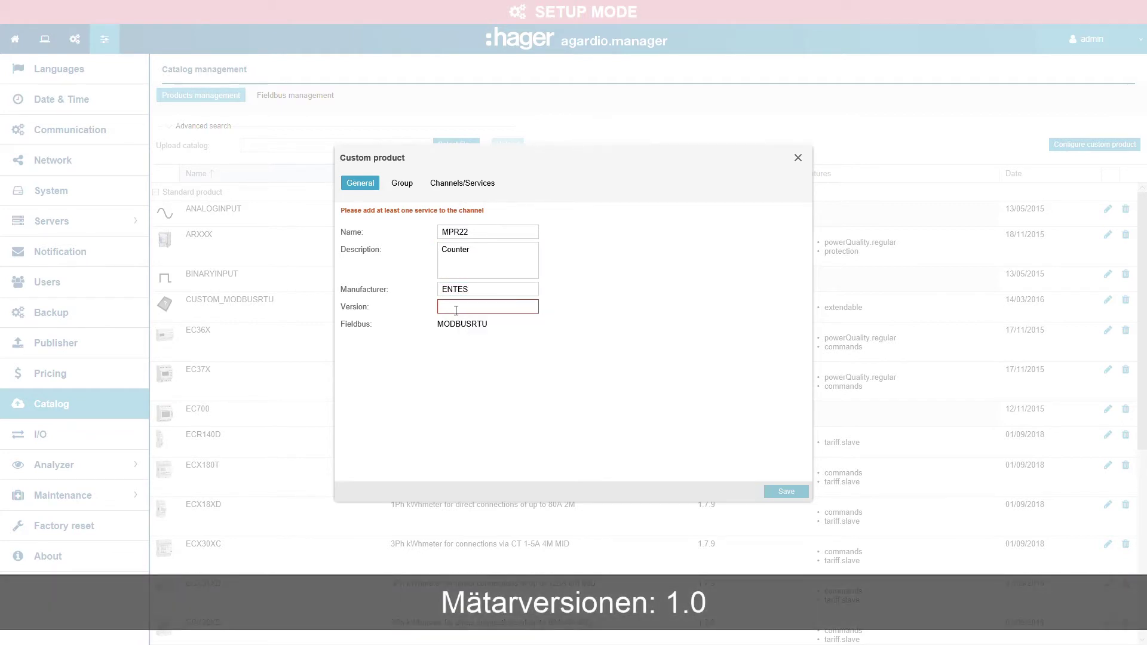
pyautogui.write('1.0')
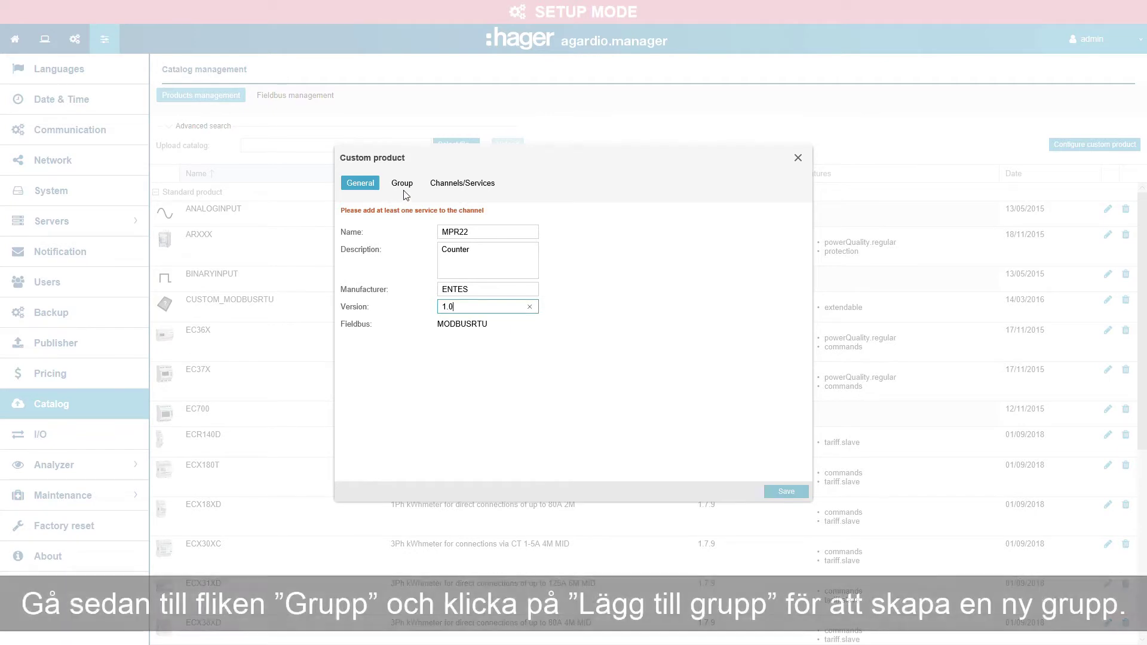
# - Add a register group to the custom product with address 0 and word count 12
pyautogui.click(413, 189)
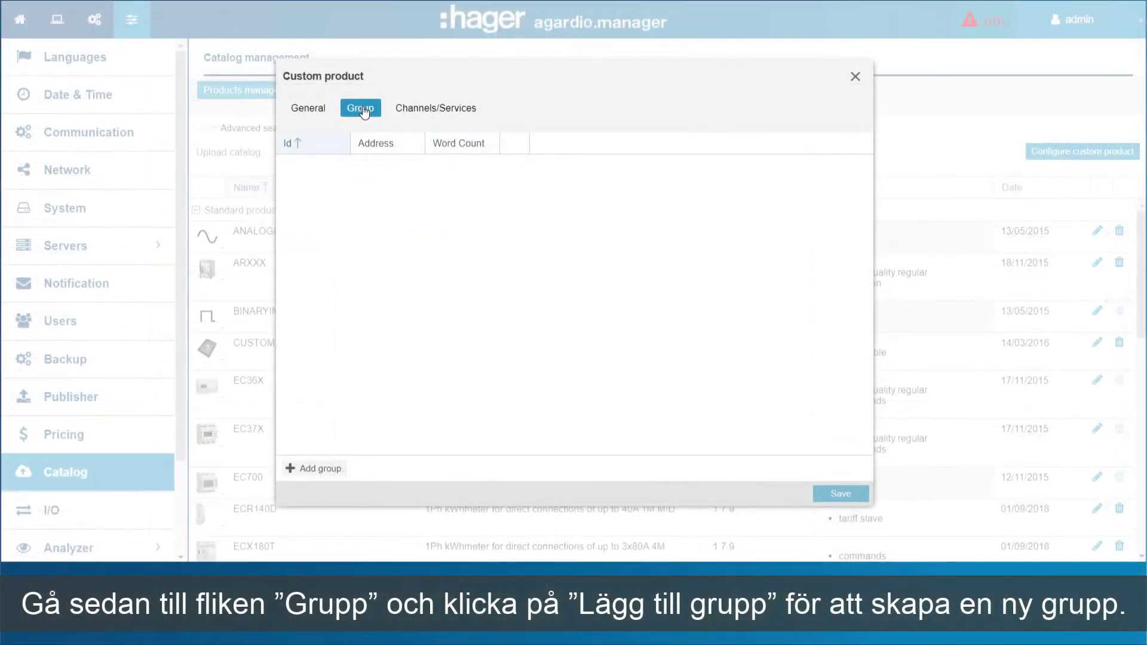
pyautogui.click(307, 472)
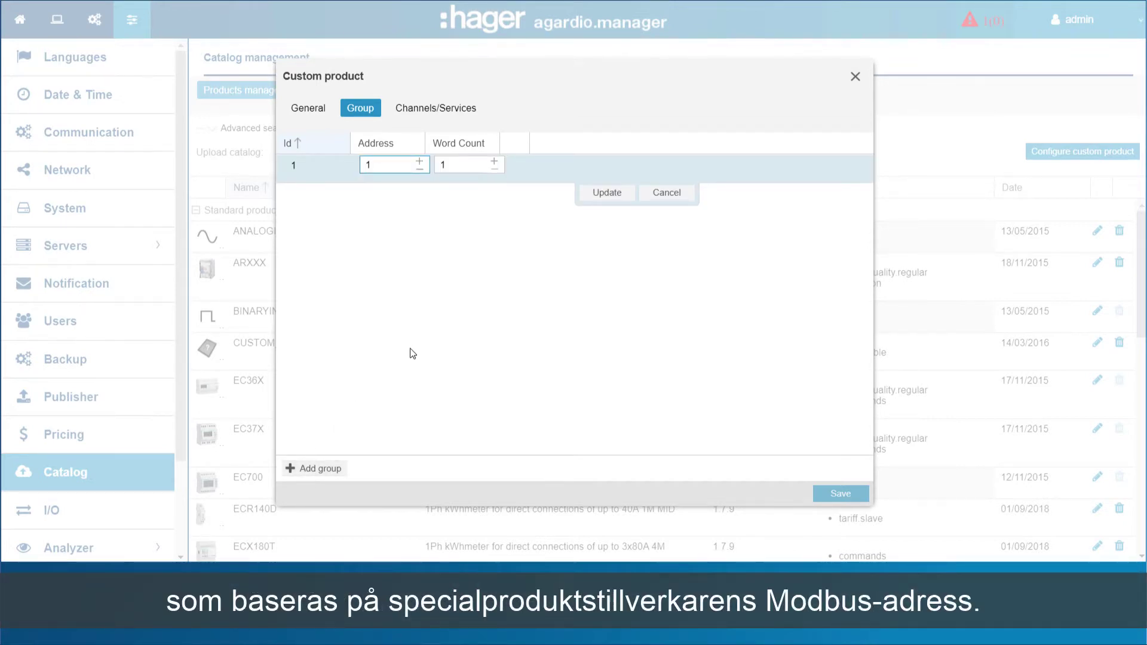
pyautogui.press('BackSpace')
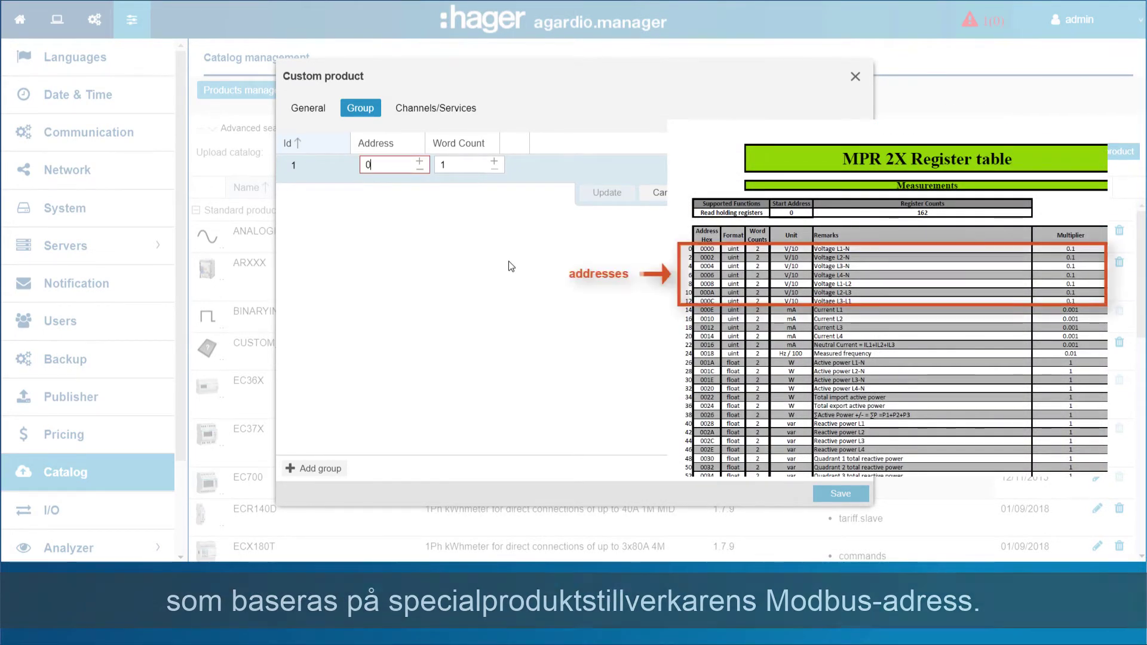
pyautogui.click(475, 163)
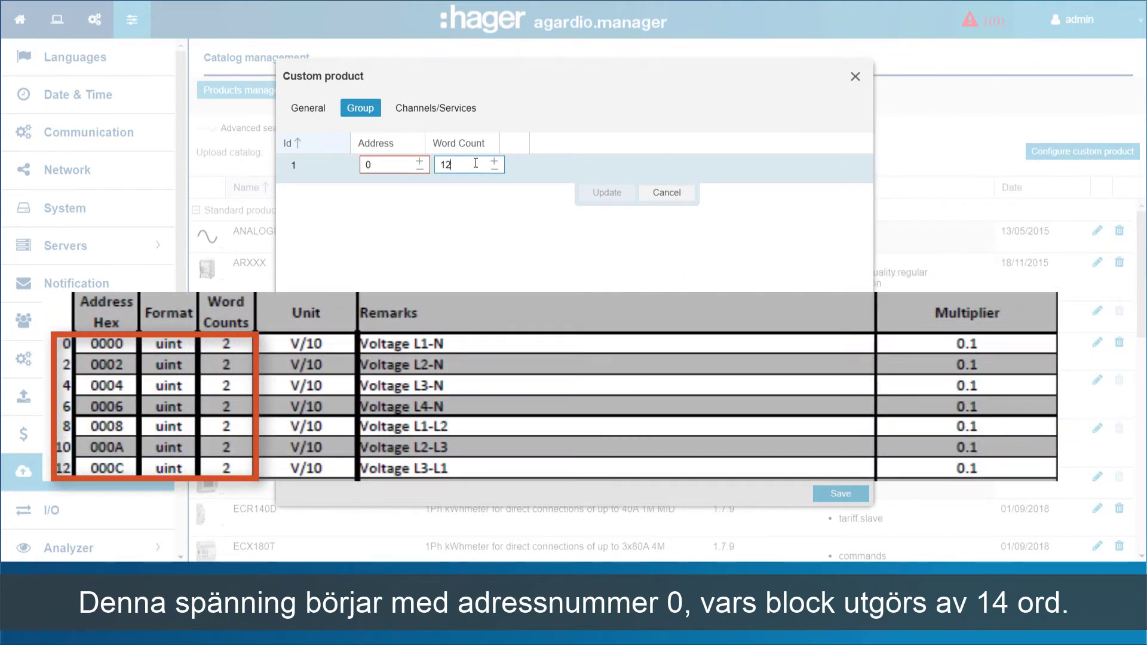
pyautogui.click(611, 216)
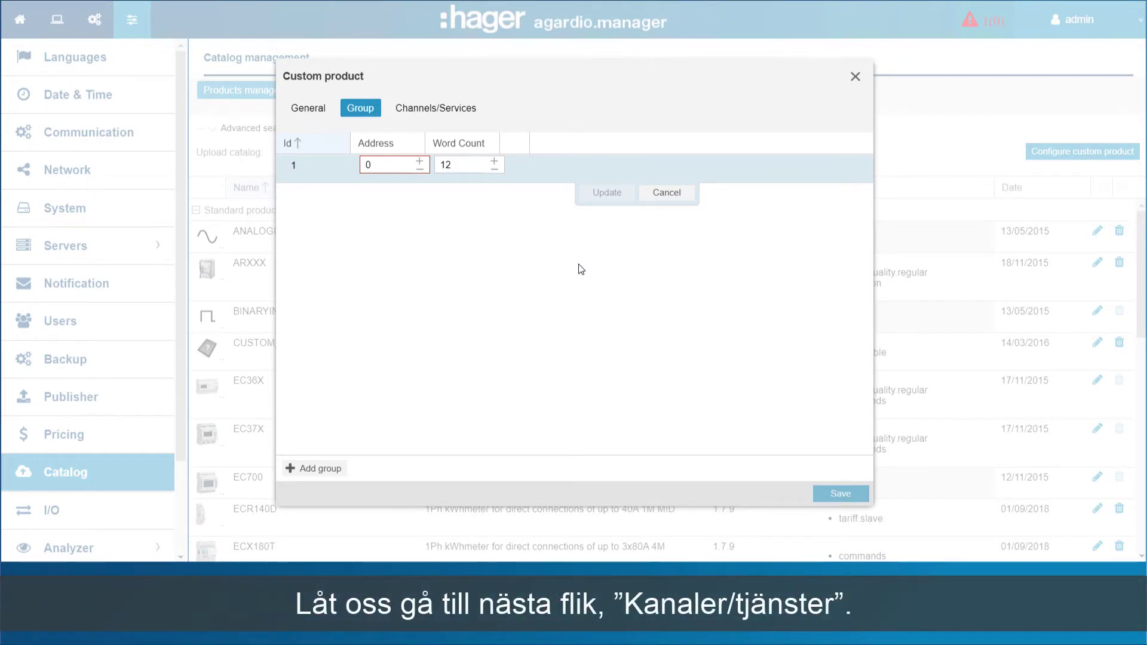
# - Add a service on channel 0 with the name V1 and the unit V
pyautogui.click(452, 110)
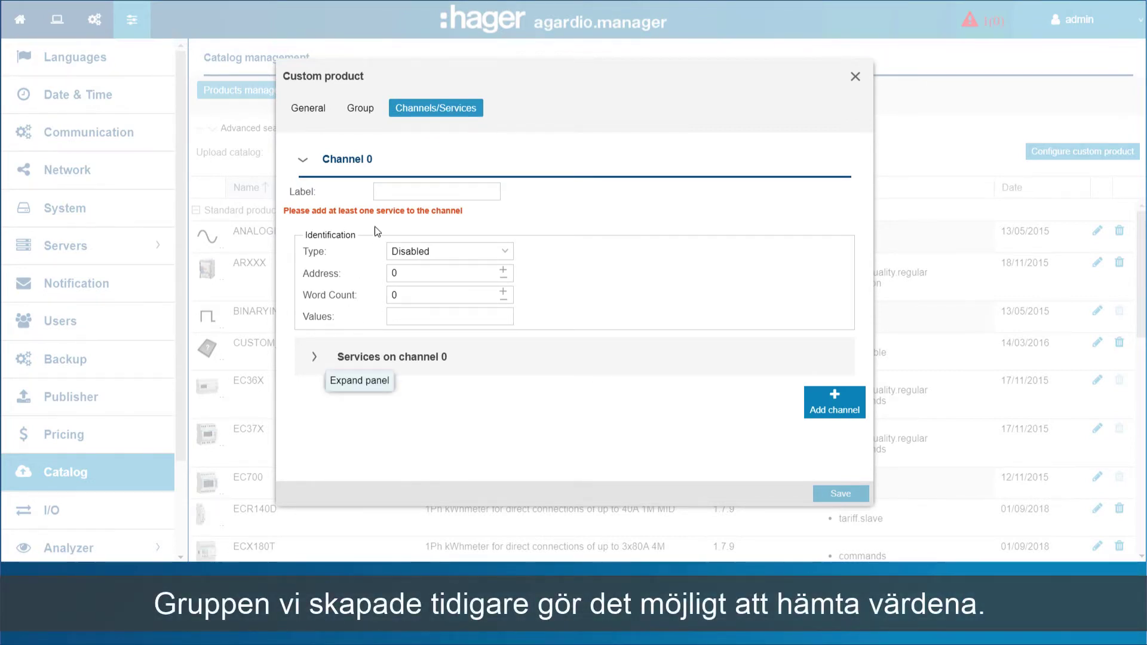
pyautogui.click(391, 194)
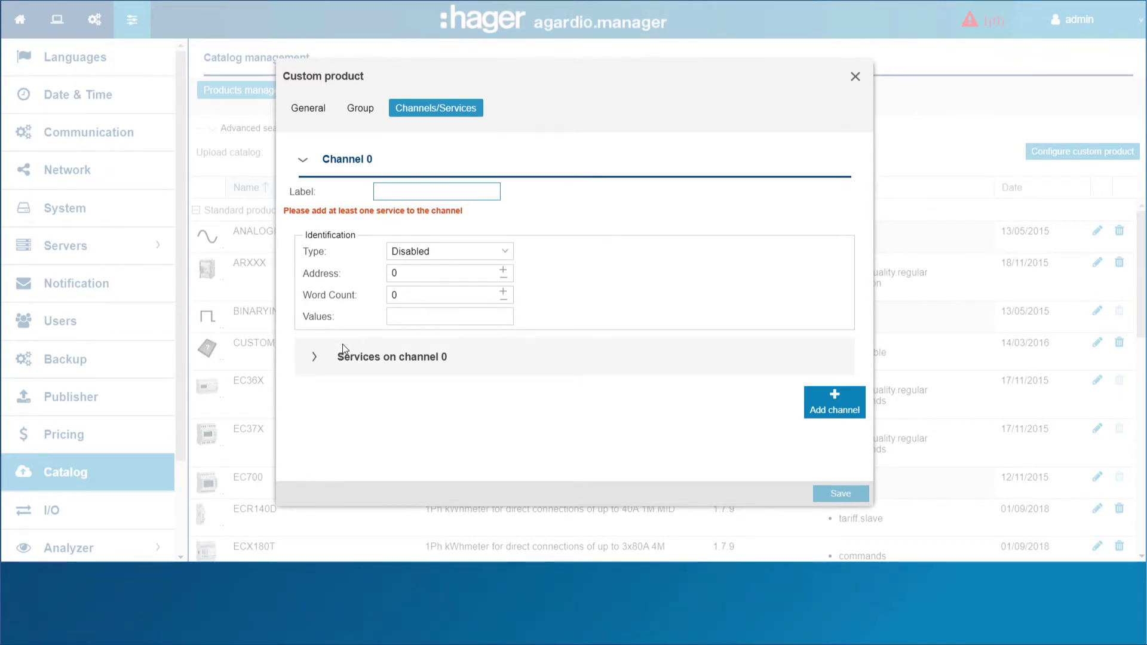
pyautogui.click(315, 357)
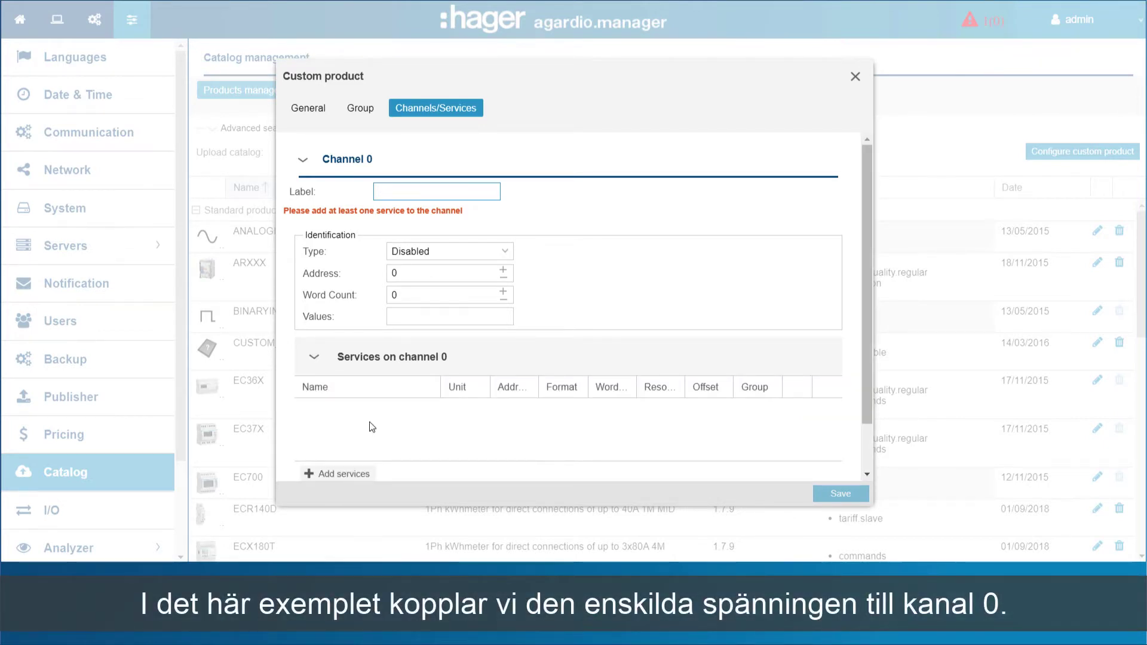
pyautogui.click(325, 477)
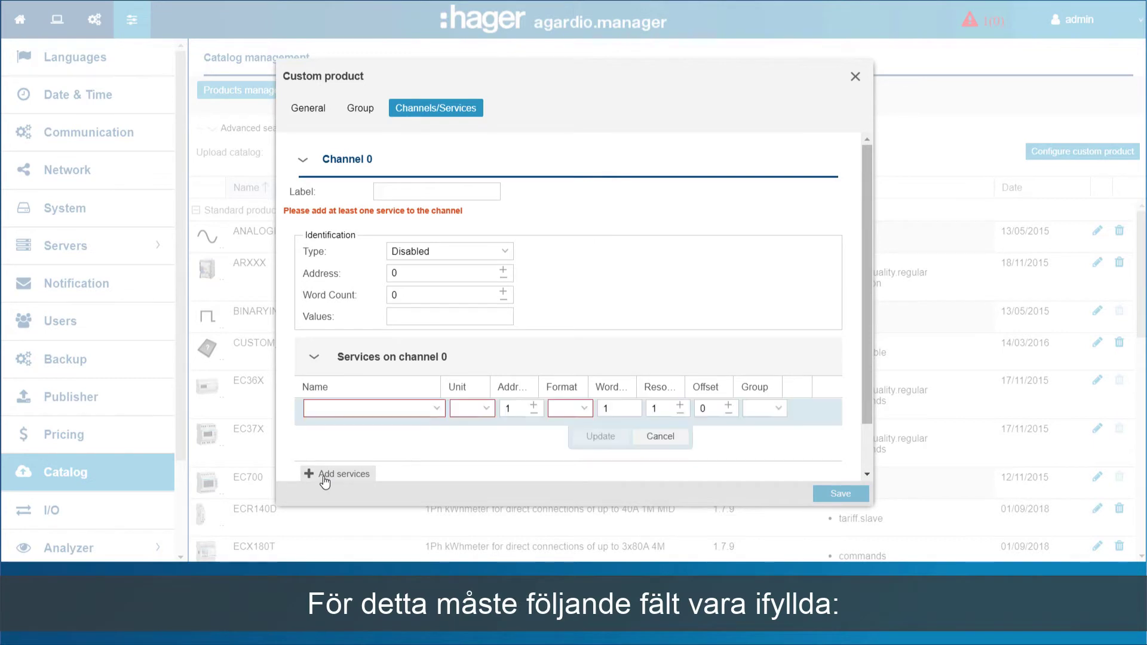
pyautogui.click(436, 409)
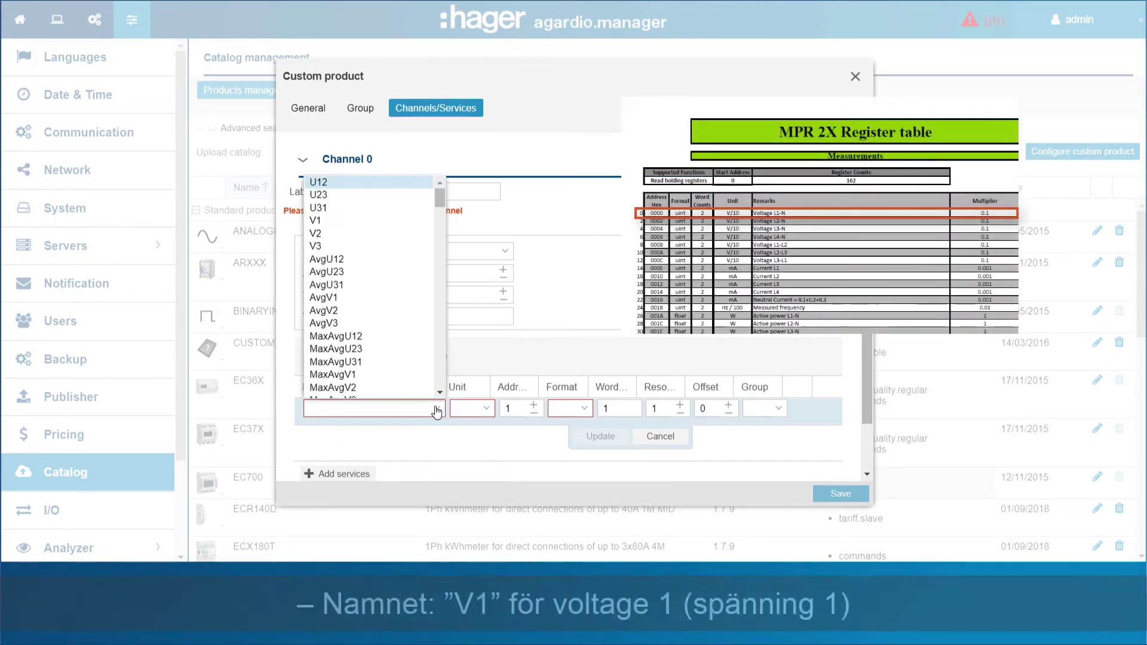
pyautogui.click(357, 220)
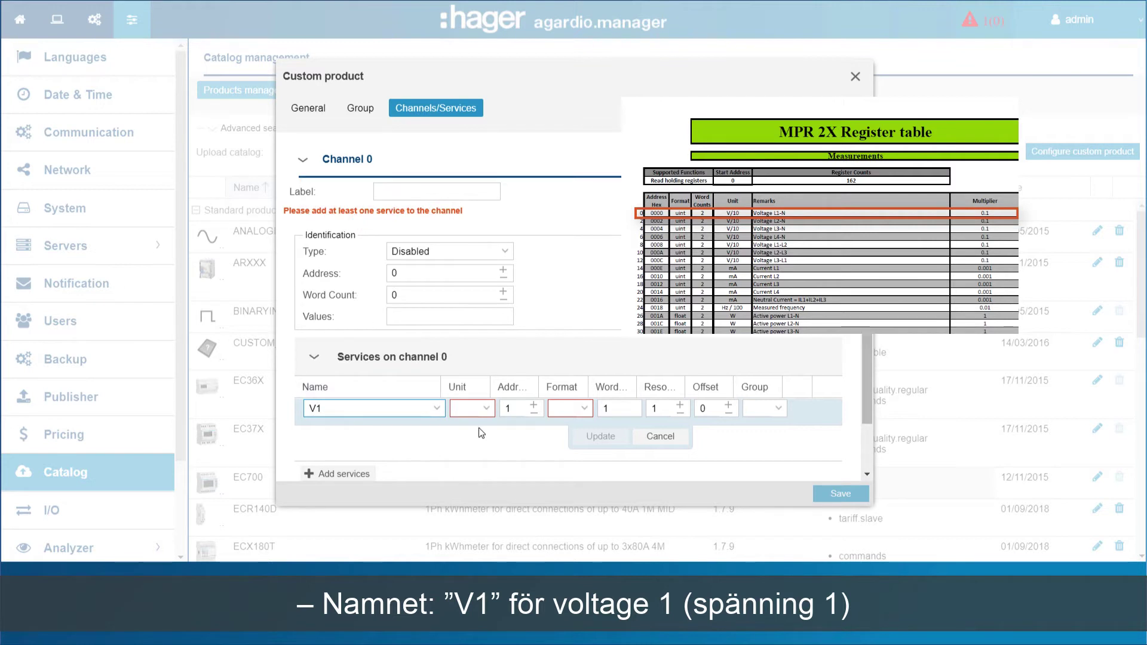
pyautogui.click(486, 409)
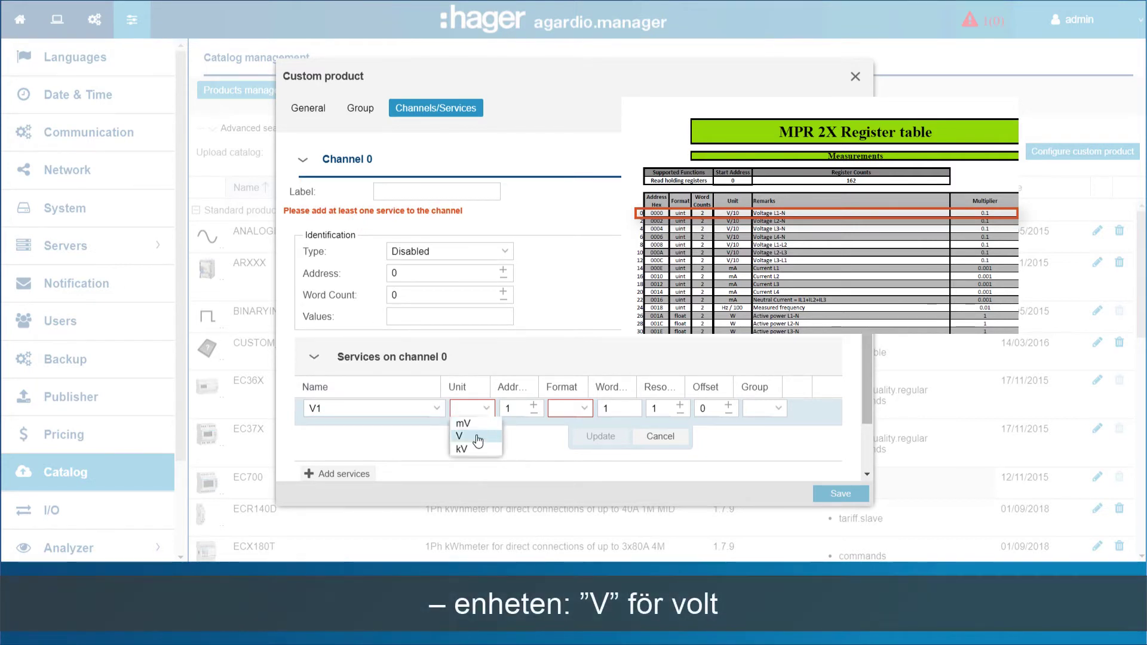
pyautogui.click(478, 440)
# - Set the V1 service's address to 0, format to U32 and resolution to 0.1, and apply the row
pyautogui.click(534, 414)
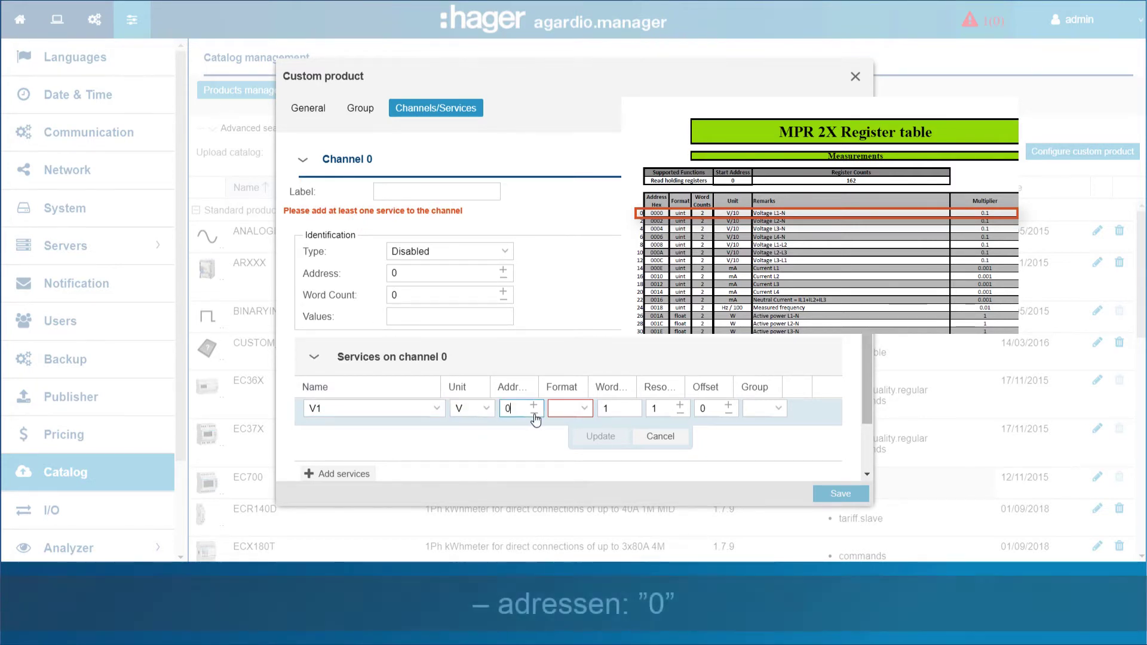
pyautogui.click(584, 408)
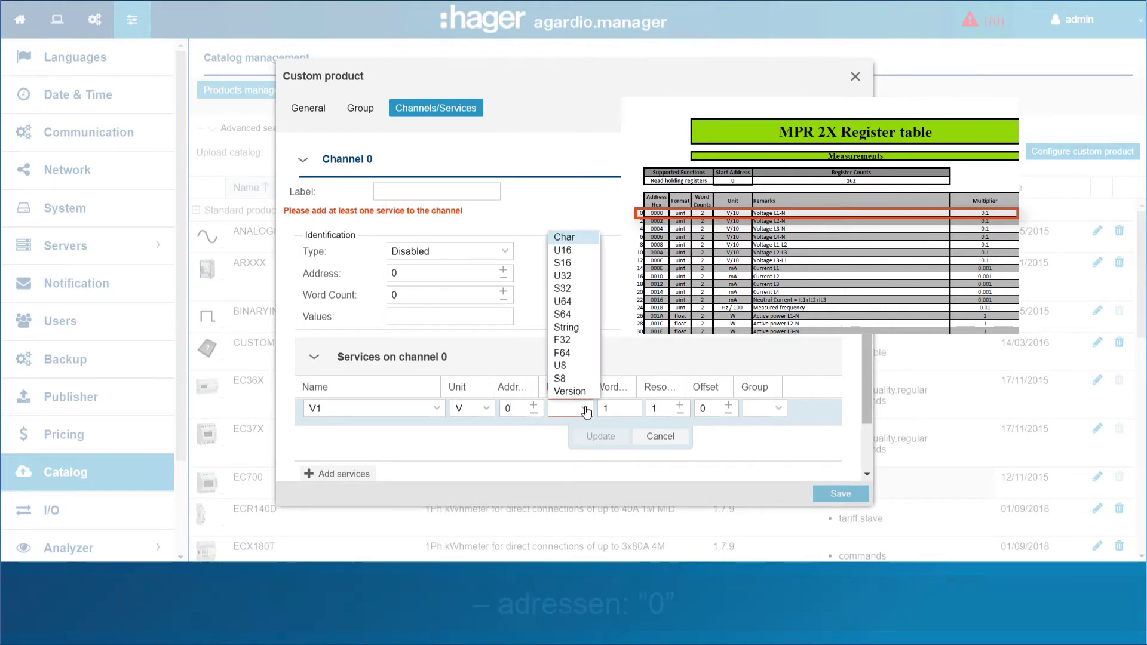
pyautogui.click(575, 277)
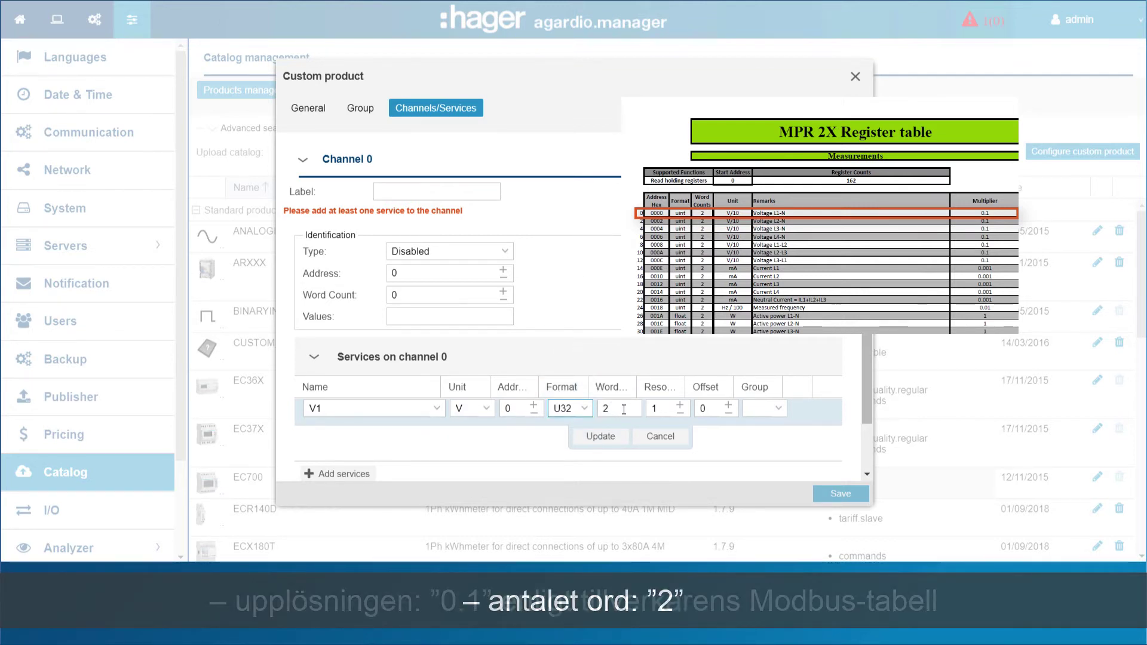
pyautogui.click(651, 407)
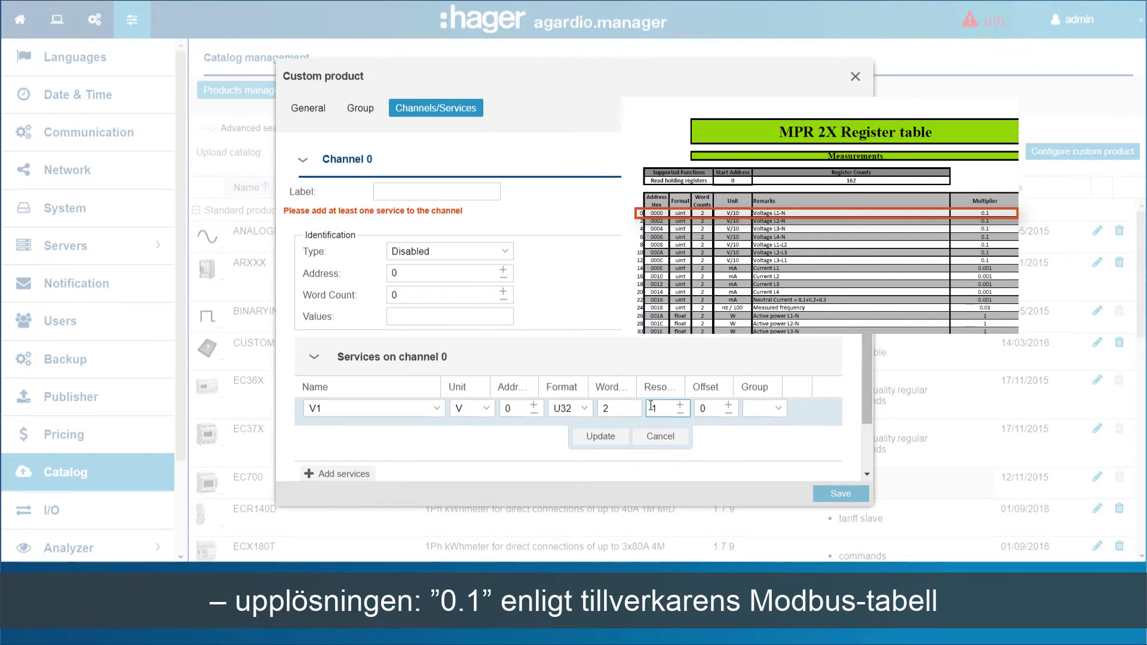
pyautogui.write('0.')
pyautogui.click(737, 435)
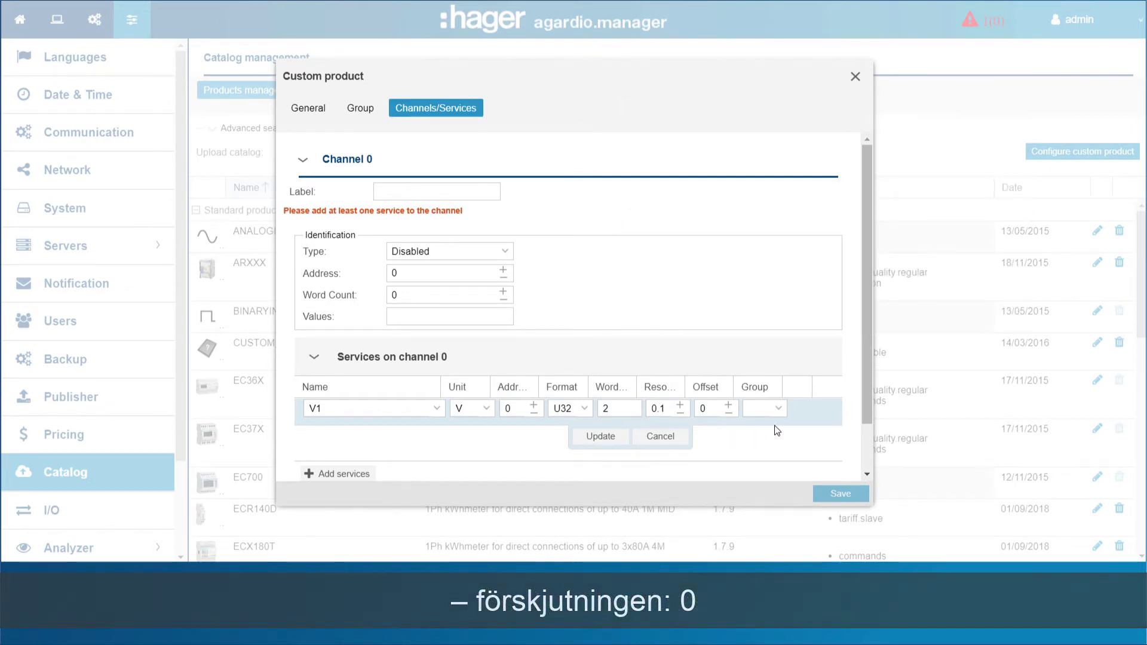
pyautogui.click(601, 439)
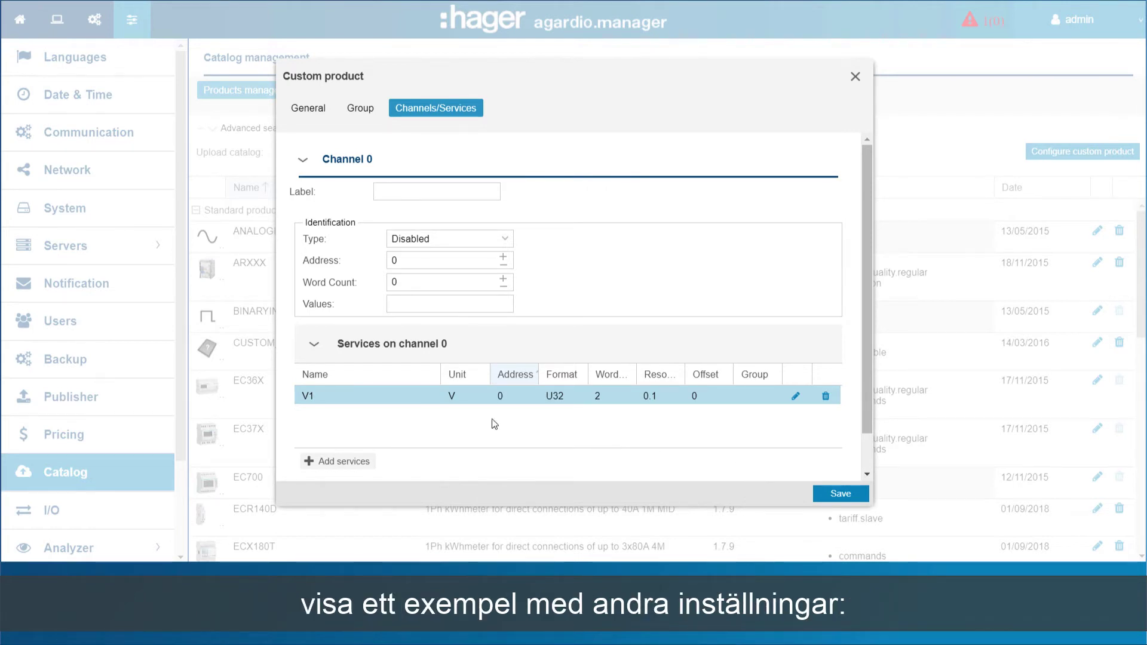
# - Add a second service on channel 0 with the name U12 and the unit V
pyautogui.click(322, 464)
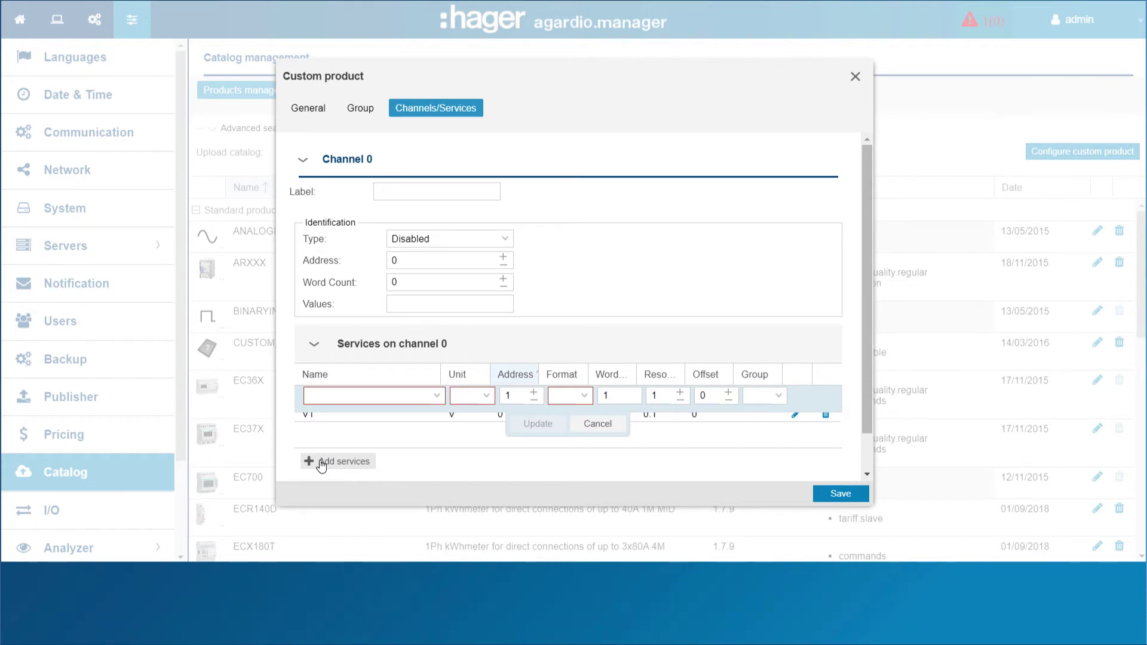
pyautogui.click(330, 396)
pyautogui.click(346, 175)
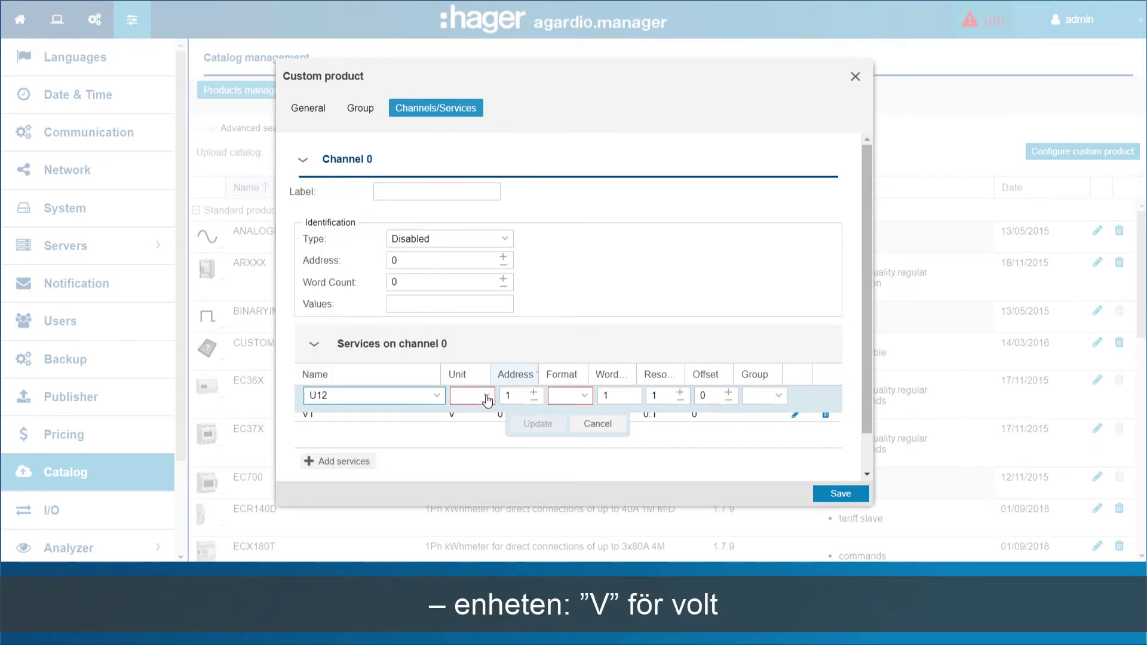
pyautogui.click(486, 397)
pyautogui.click(483, 429)
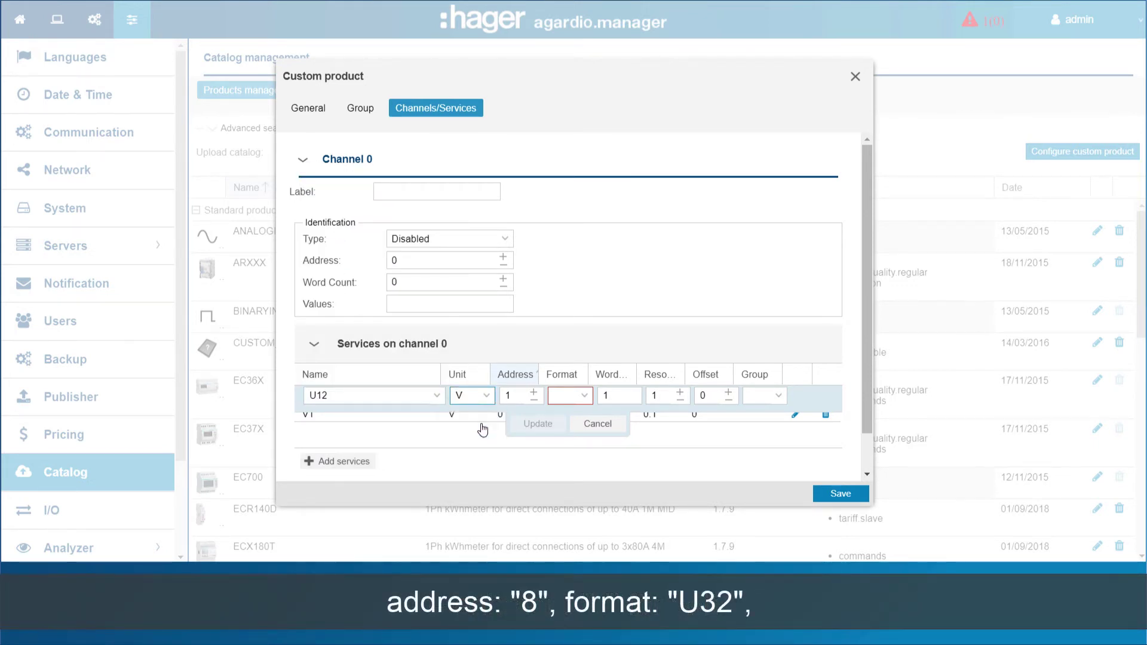
# - Set the U12 service's address to 8, format to U32 and resolution to 0.1, and save the custom product
pyautogui.click(534, 395)
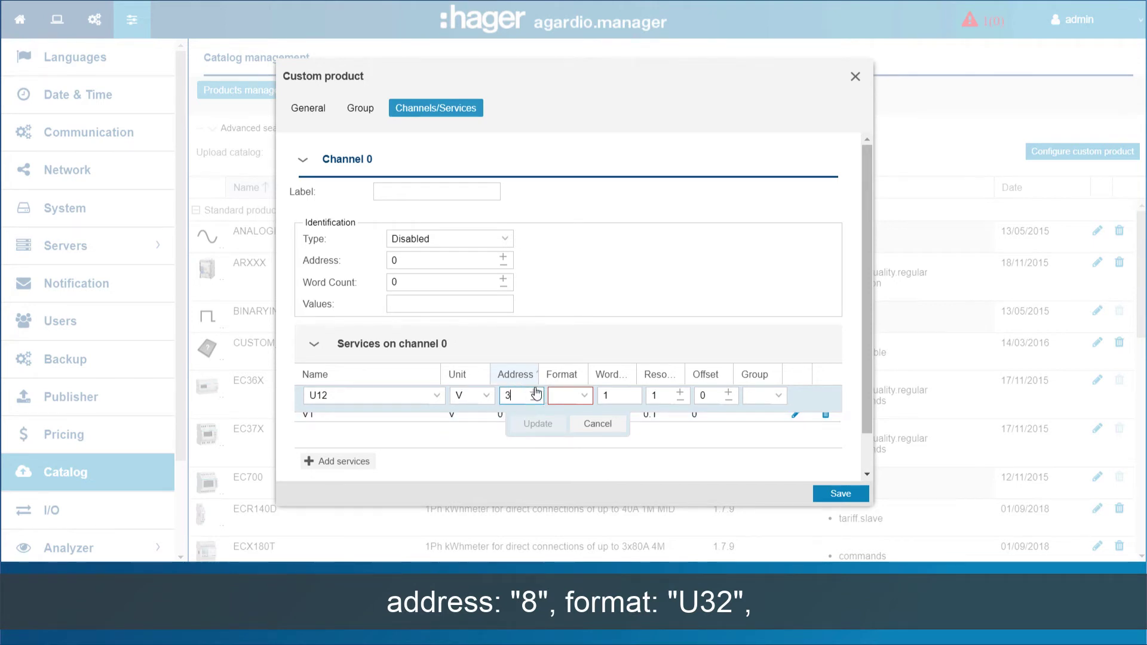
pyautogui.click(580, 396)
pyautogui.click(575, 264)
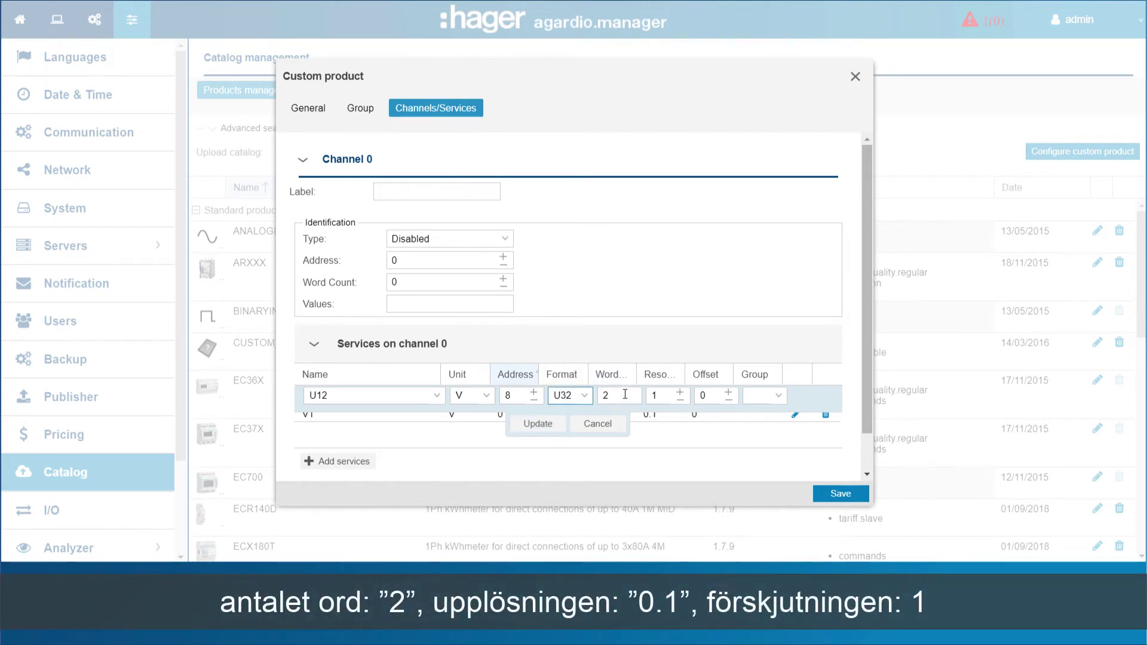
pyautogui.click(652, 393)
pyautogui.write('0.1')
pyautogui.click(534, 424)
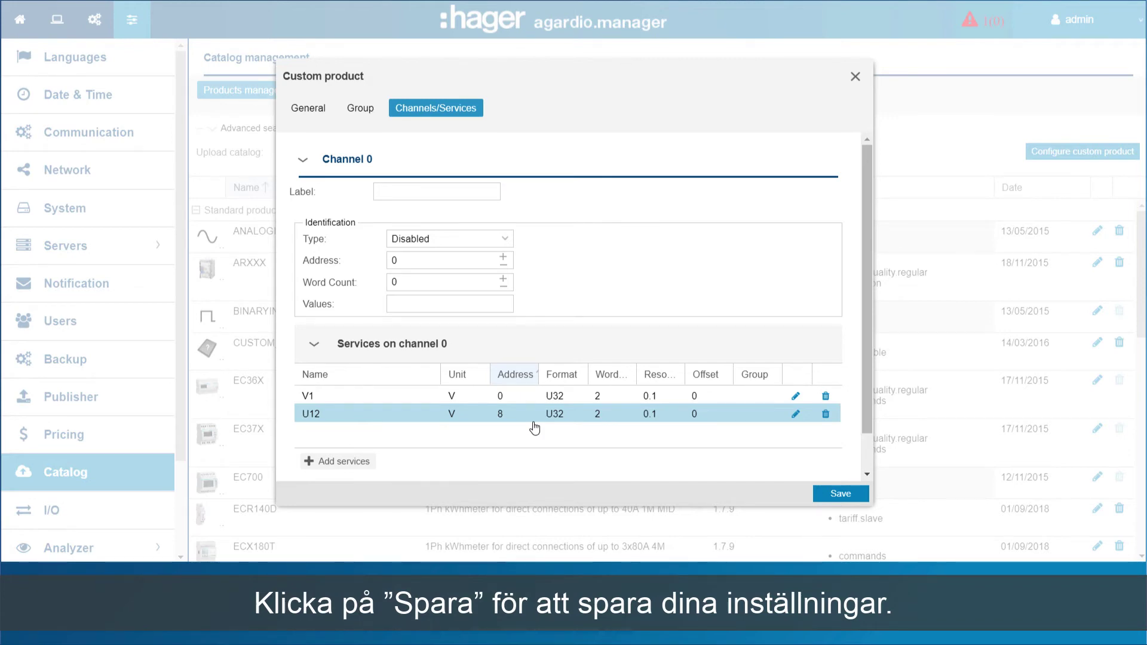
pyautogui.click(840, 494)
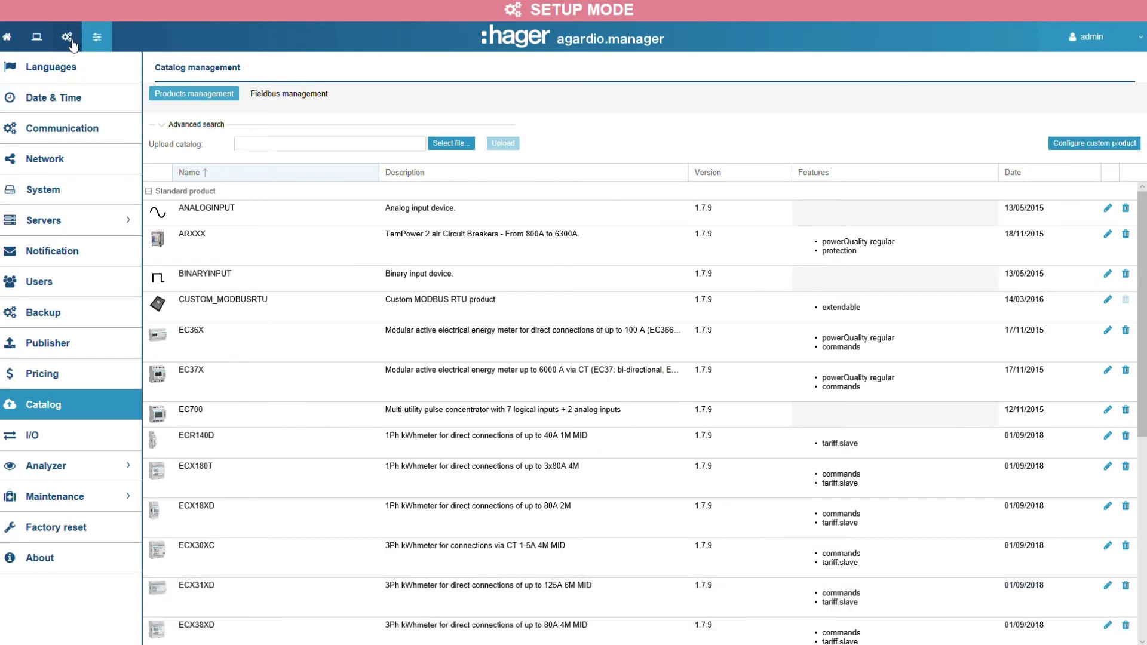
# - Start adding an MPR22 product from the catalog in the product configuration and name it HEATING
pyautogui.click(71, 43)
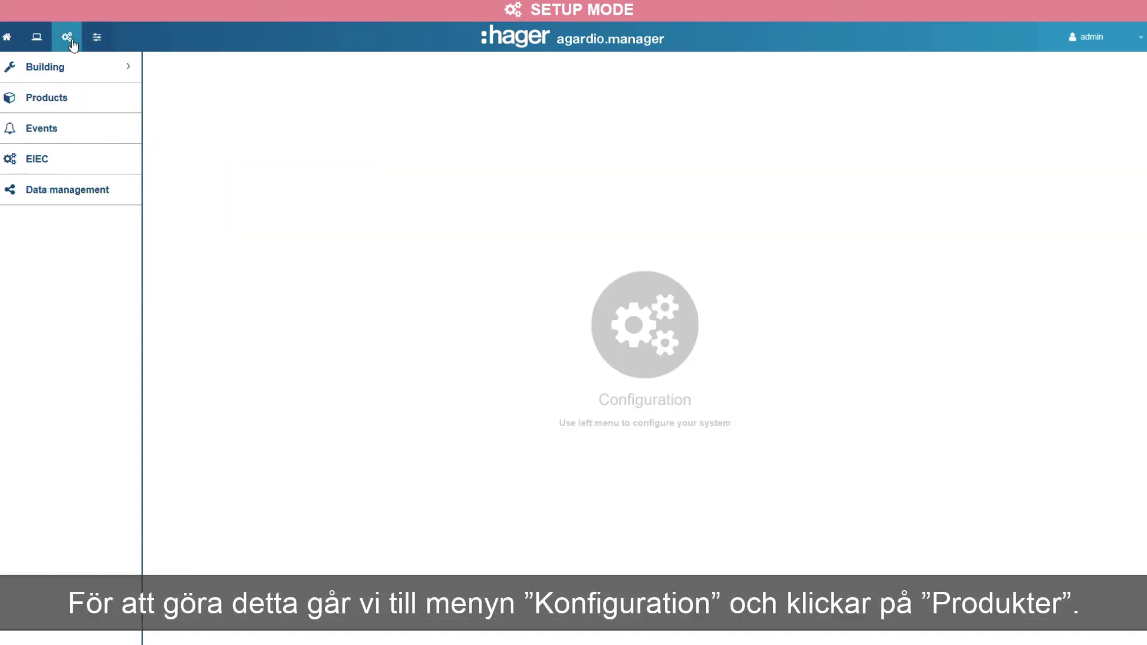
pyautogui.click(71, 99)
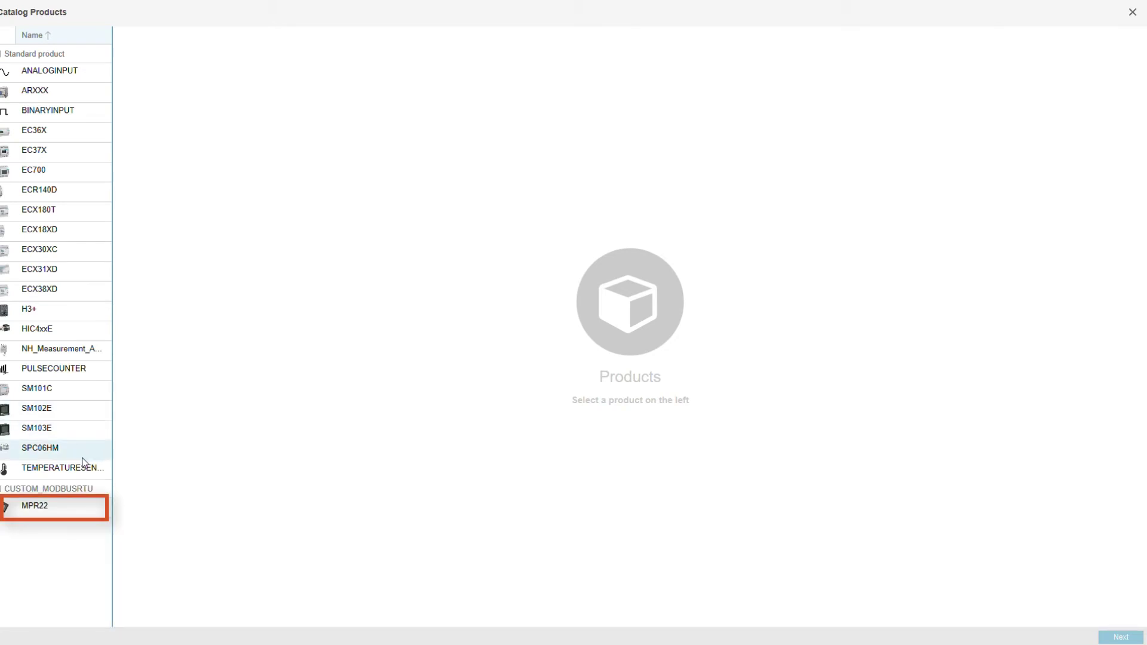
pyautogui.click(81, 511)
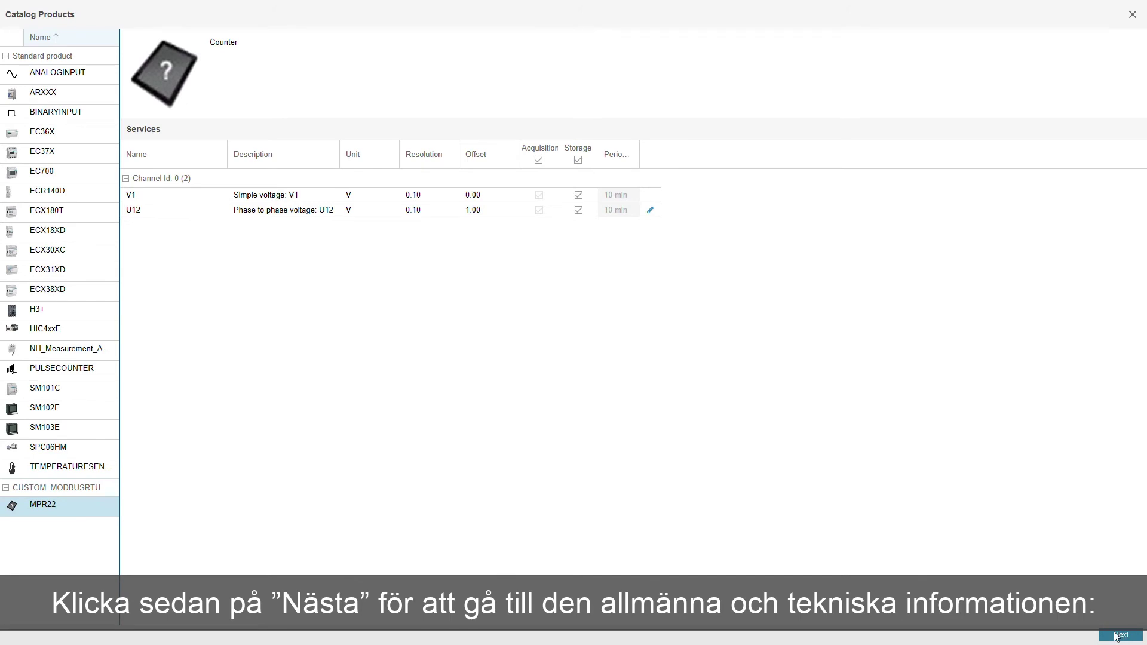
pyautogui.click(1116, 635)
pyautogui.write('HEATING')
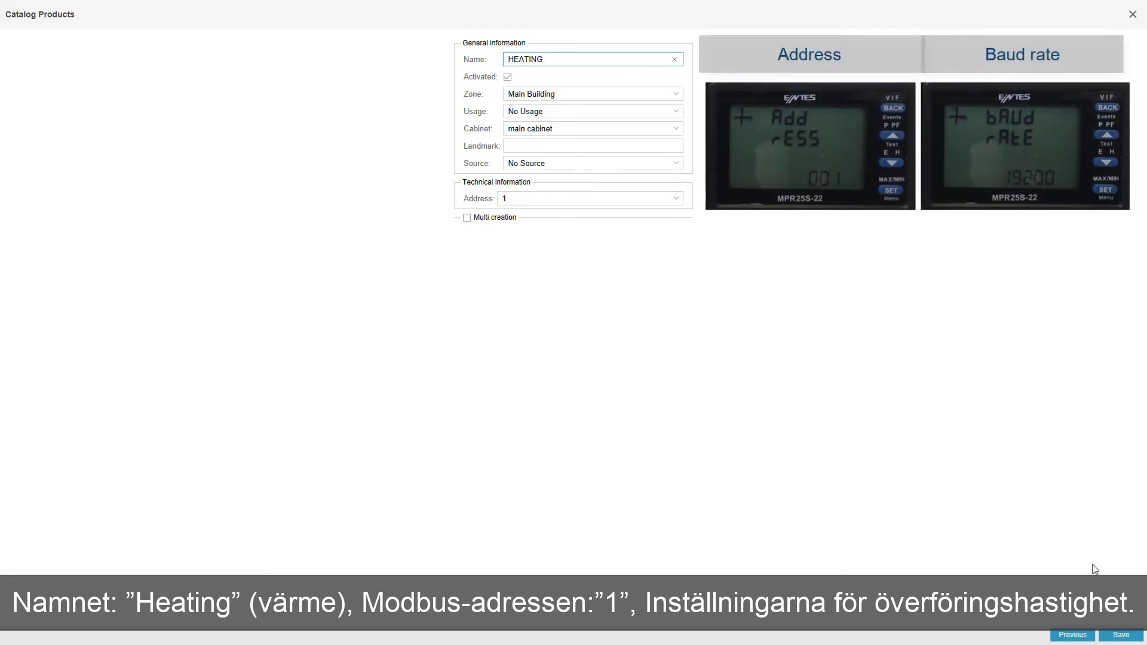
# - Save the new HEATING product with address 1 in the Main Building zone and the main cabinet
pyautogui.click(1121, 635)
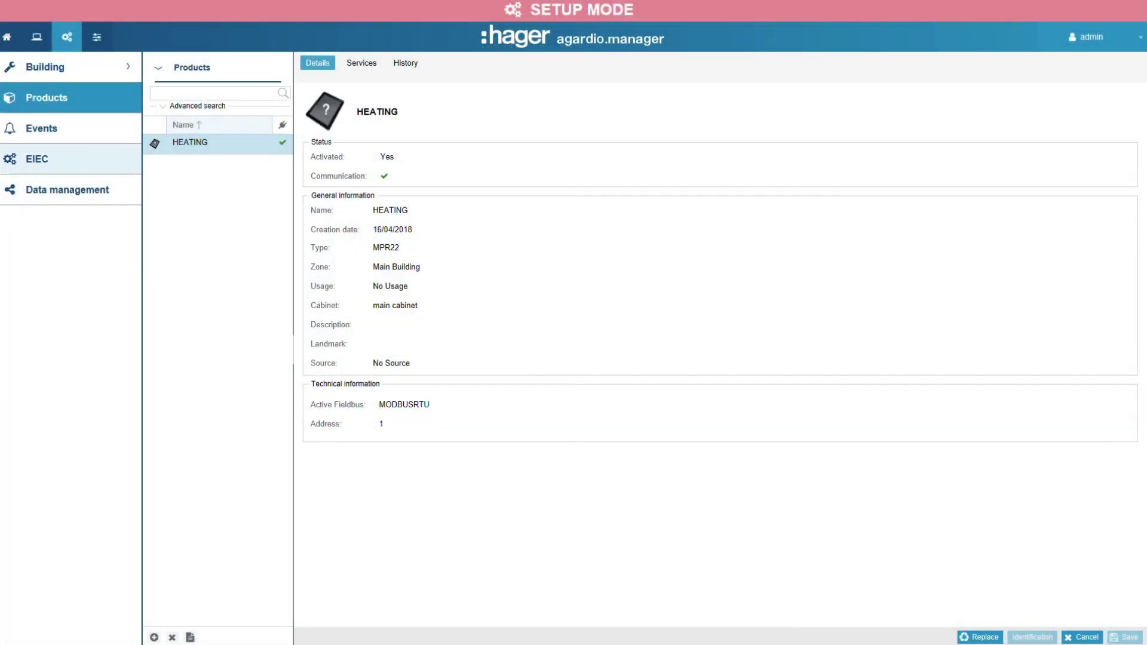
# - Query the real-time measurements of the HEATING product for the V1 and U12 services
pyautogui.moveTo(36, 31)
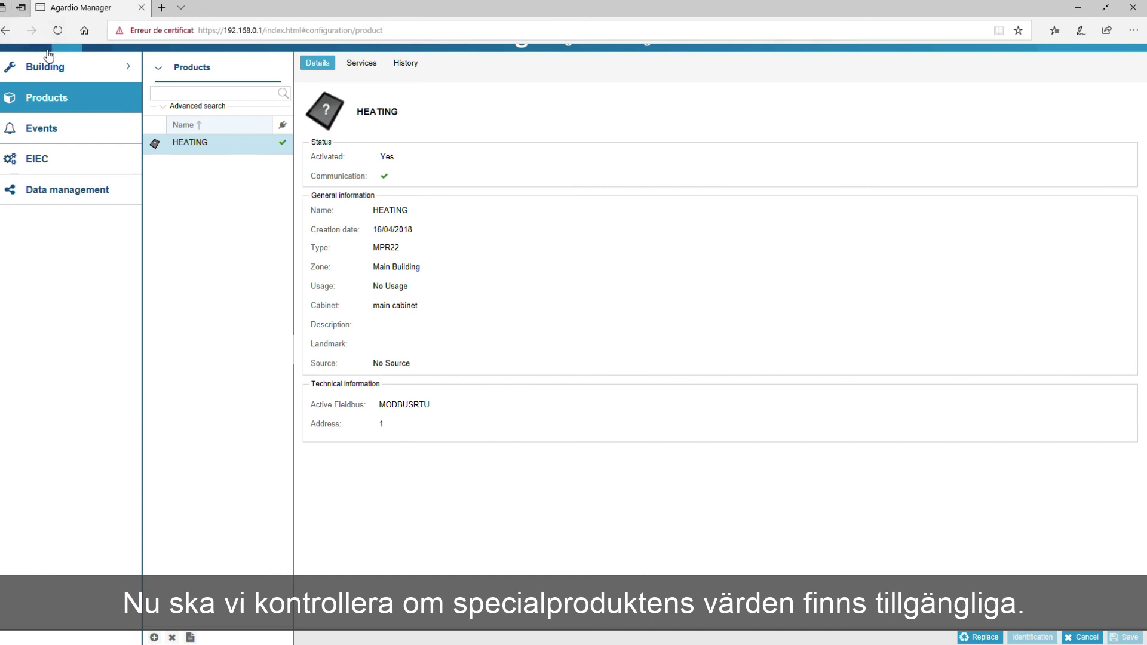
pyautogui.click(39, 43)
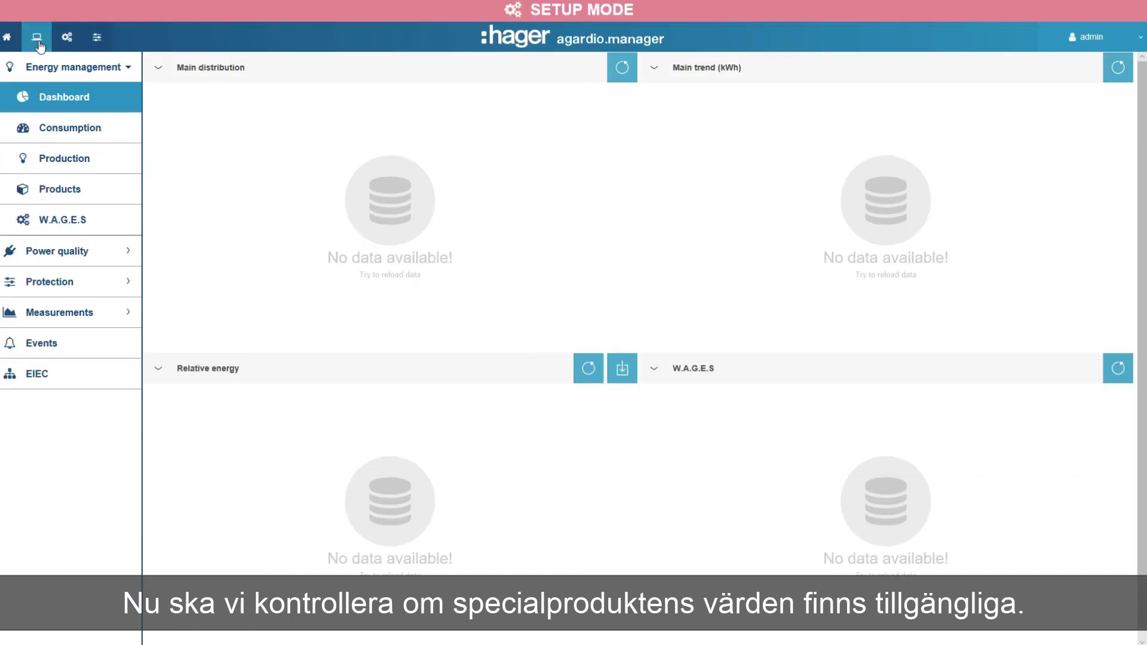
pyautogui.click(109, 313)
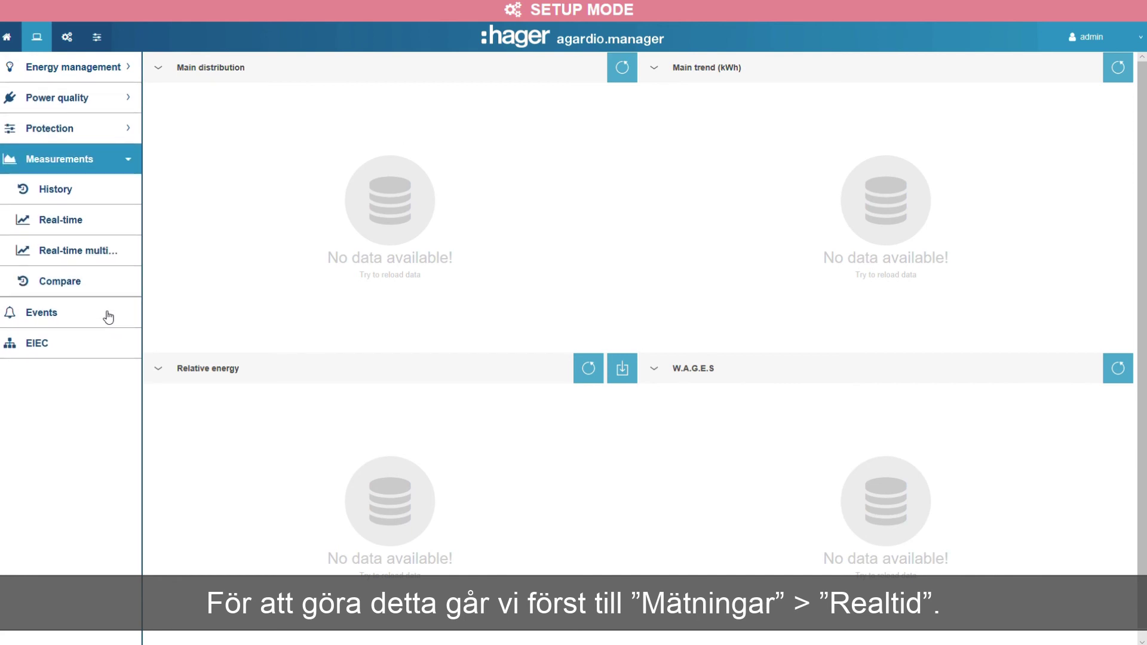
pyautogui.click(104, 229)
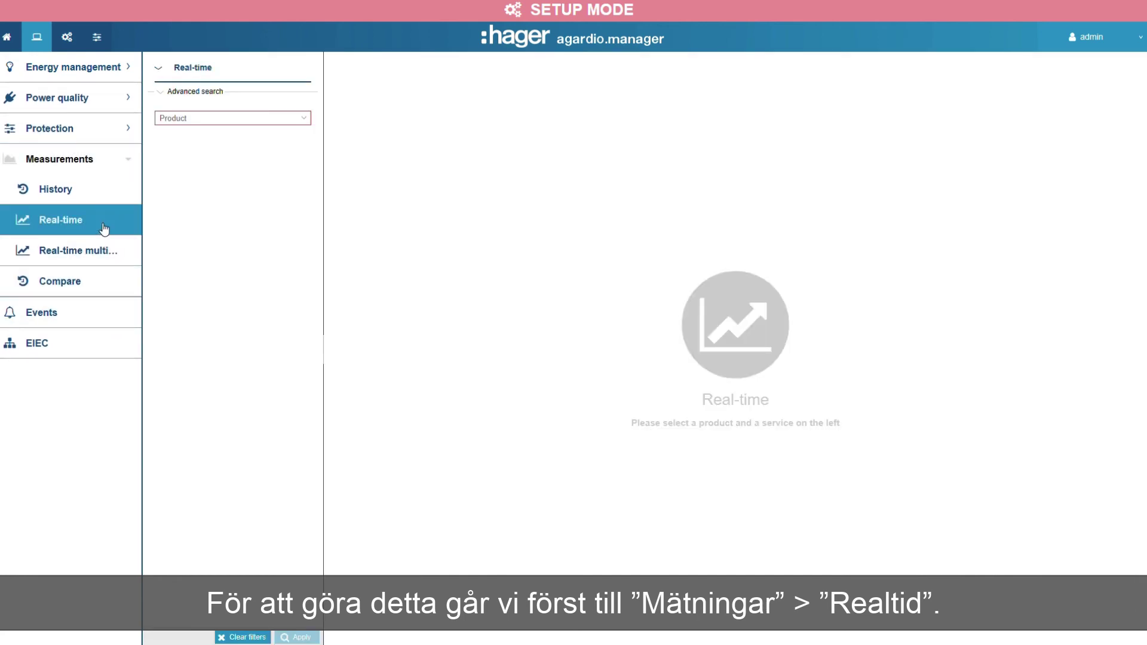
pyautogui.click(307, 123)
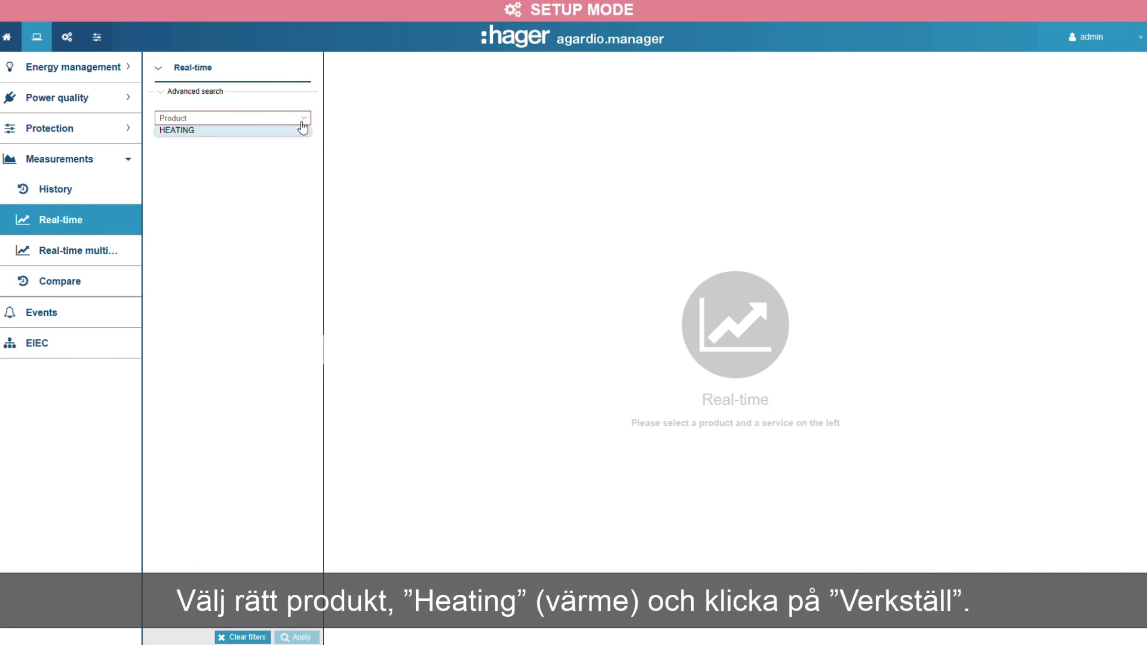
pyautogui.click(296, 133)
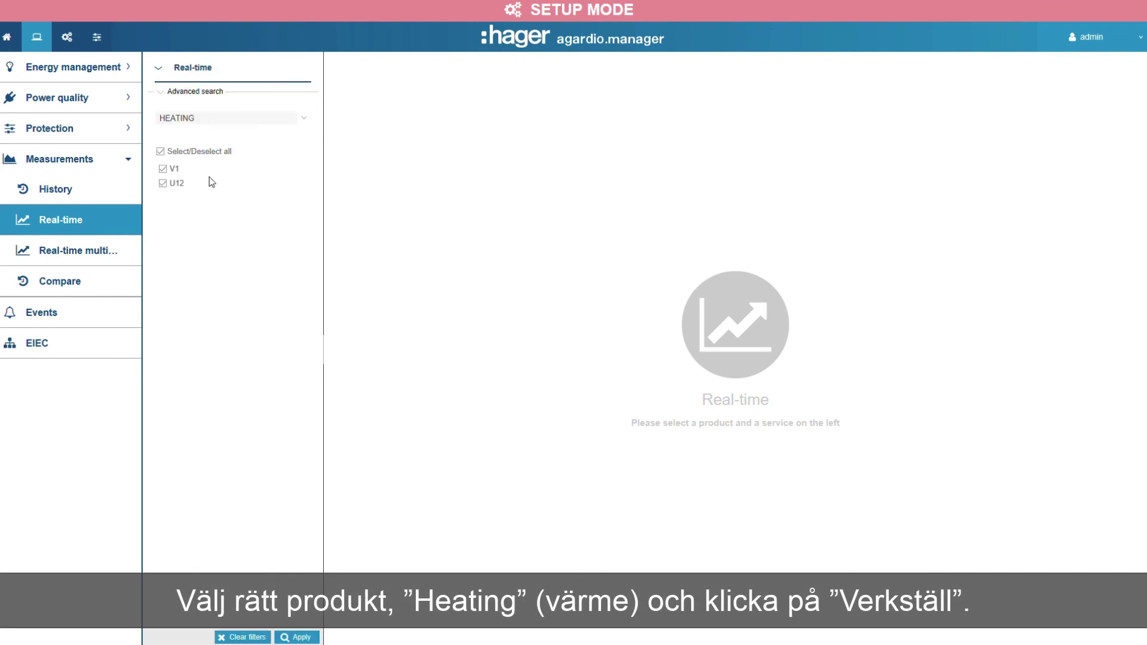
pyautogui.click(299, 638)
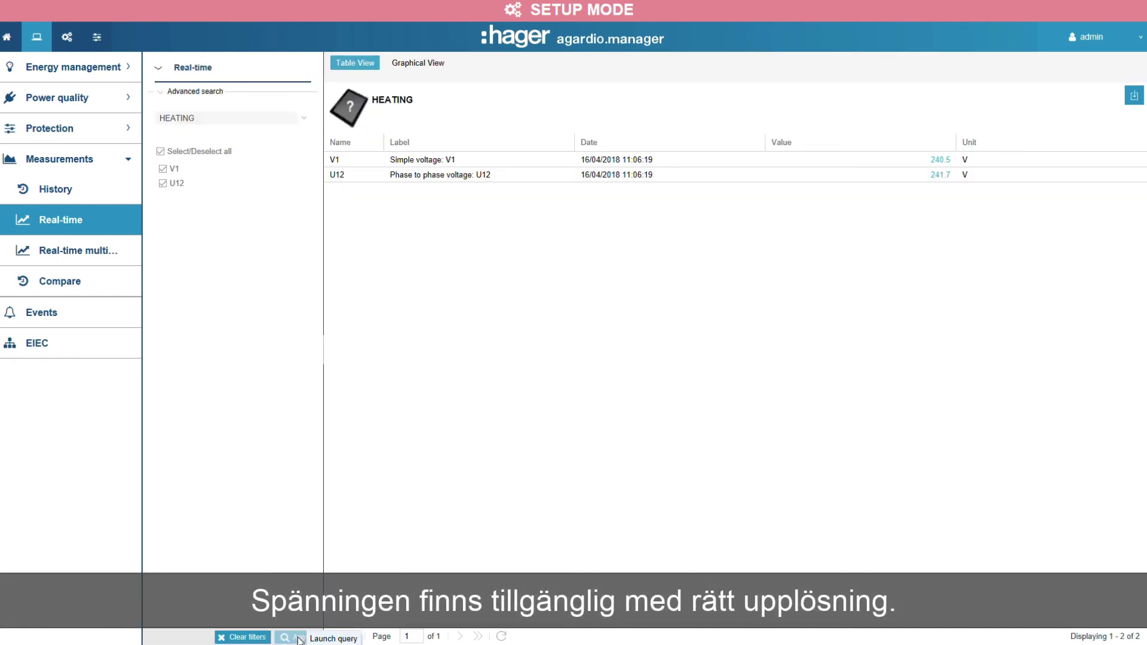